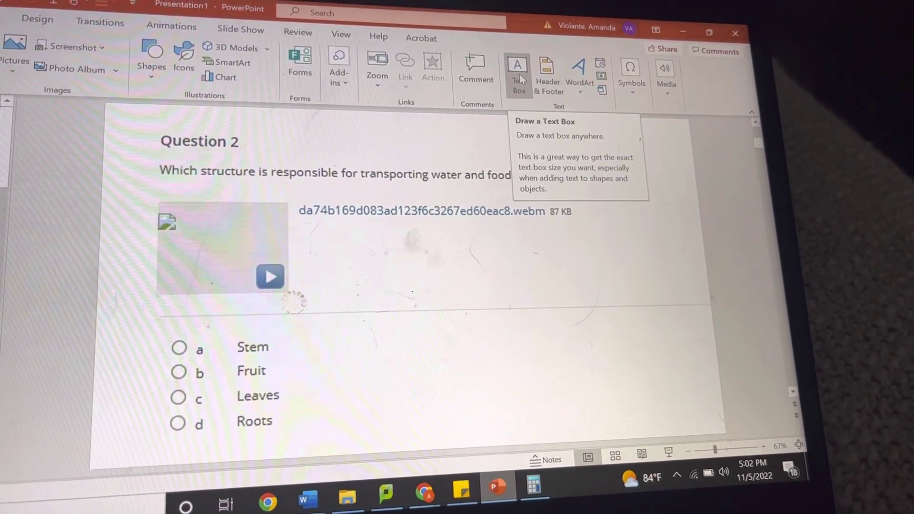
# - Draw a text box to the right of the Question 2 answer choices for 'Transport = elevator'
pyautogui.click(528, 98)
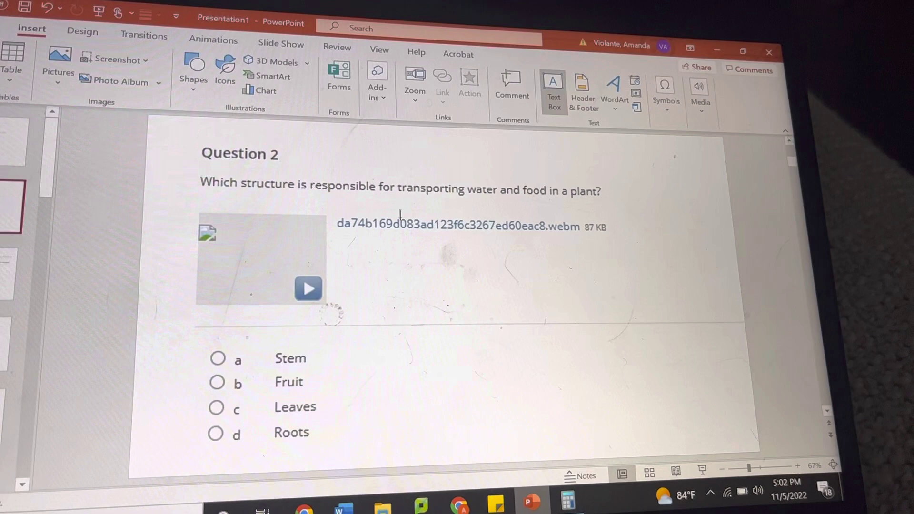
pyautogui.moveTo(618, 396); pyautogui.dragTo(659, 430)
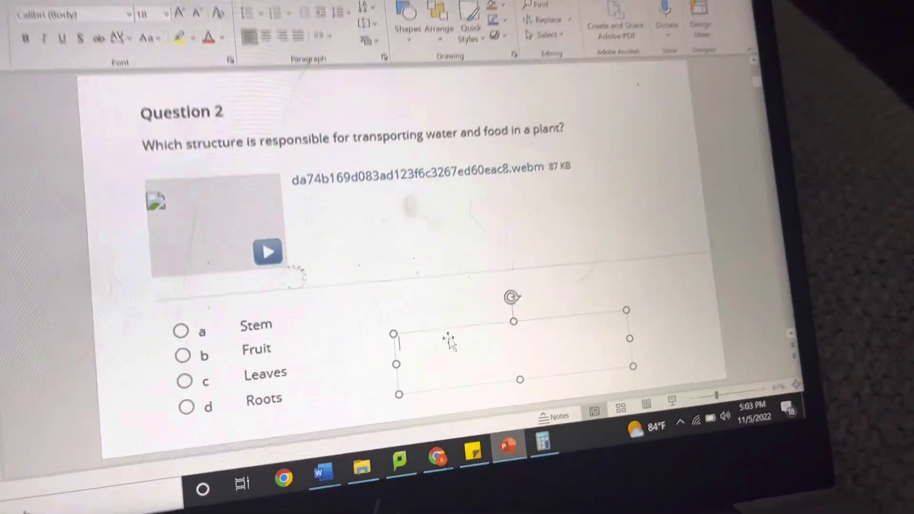
pyautogui.write('trans')
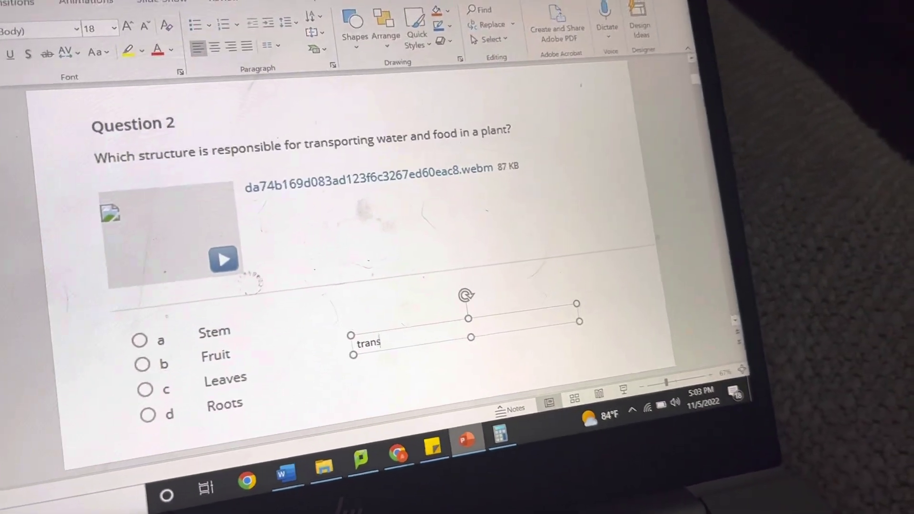
pyautogui.write('port =')
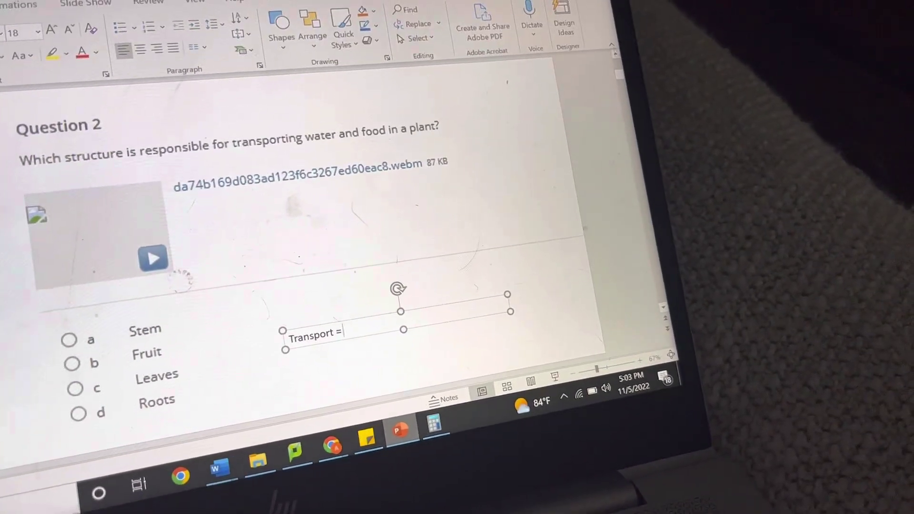
pyautogui.write('levator')
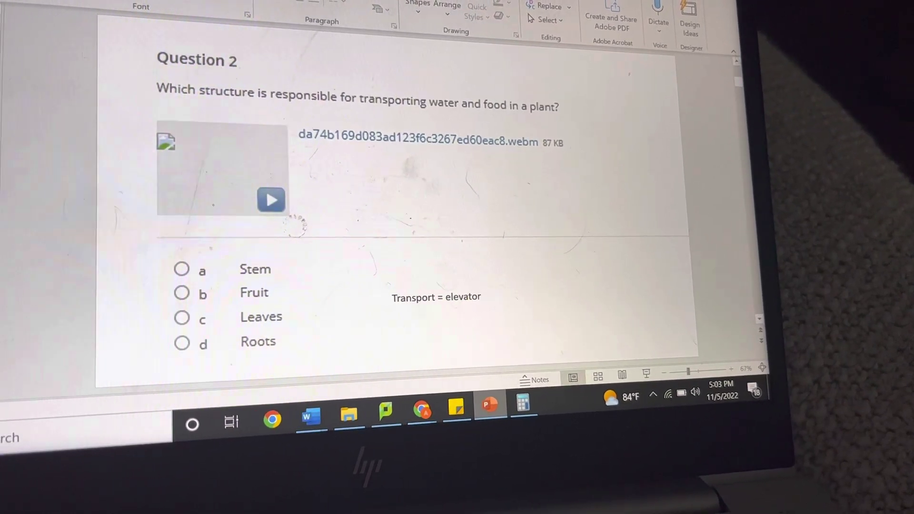
# - Start the slideshow from the Question 2 slide and circle 'Stem' with the yellow highlighter
pyautogui.hotkey('alt', 's')
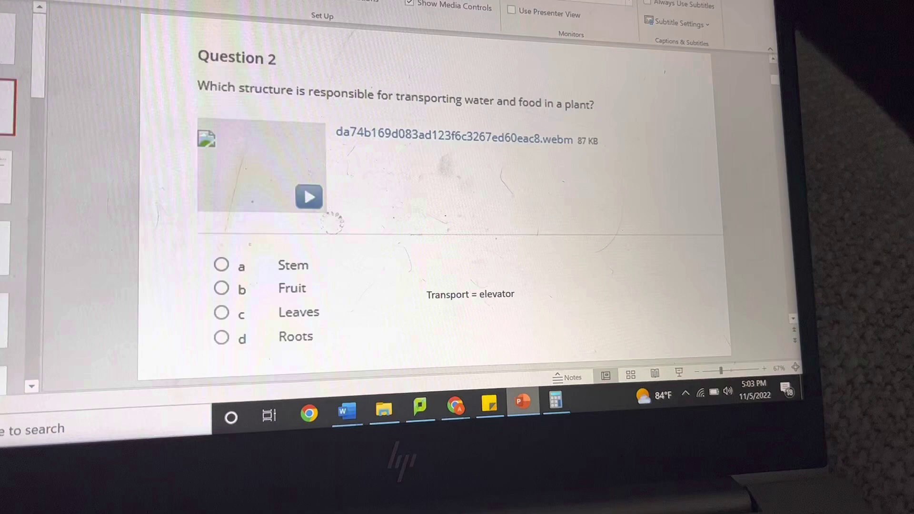
pyautogui.hotkey('shift', 'F5')
pyautogui.click(9, 382)
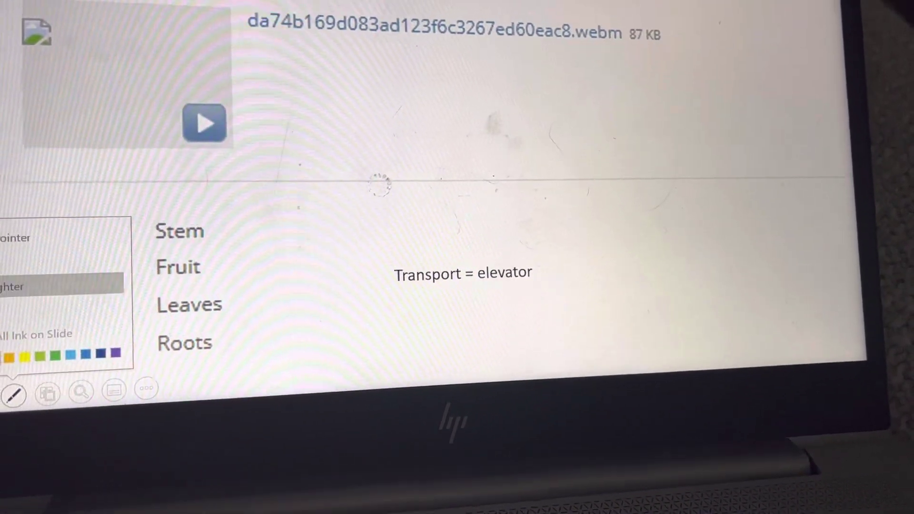
pyautogui.click(43, 281)
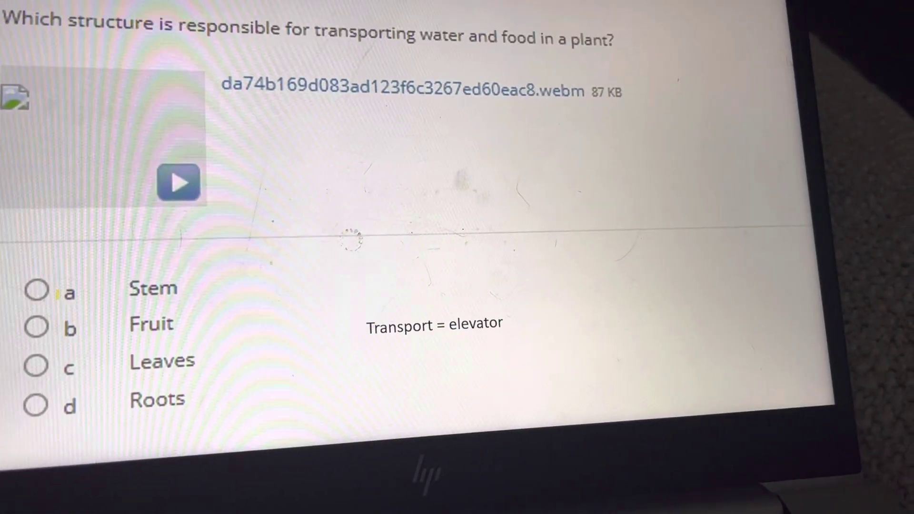
pyautogui.moveTo(168, 258); pyautogui.dragTo(199, 292)
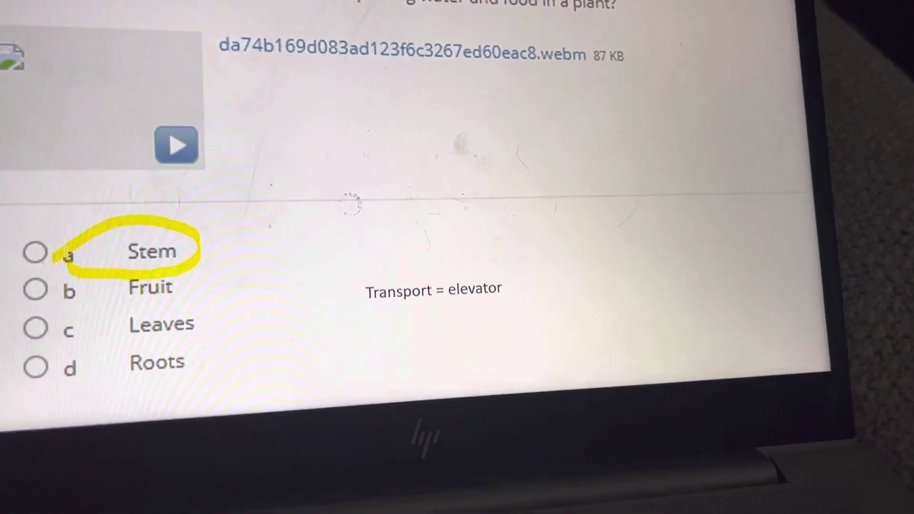